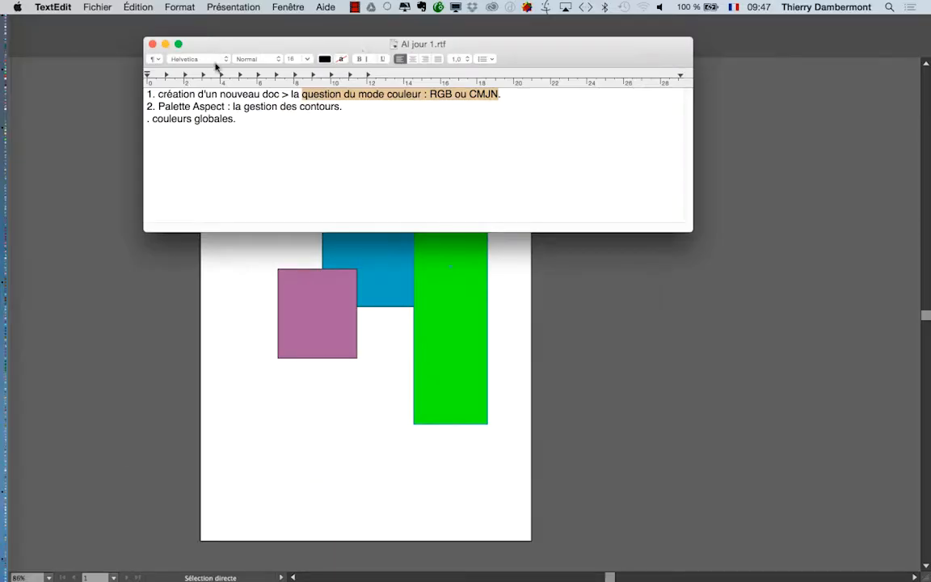
Highlight the Palette Aspect line in the notes, close the AI jour 1.rtf window and switch to Illustrator
drag(187, 106, 312, 108)
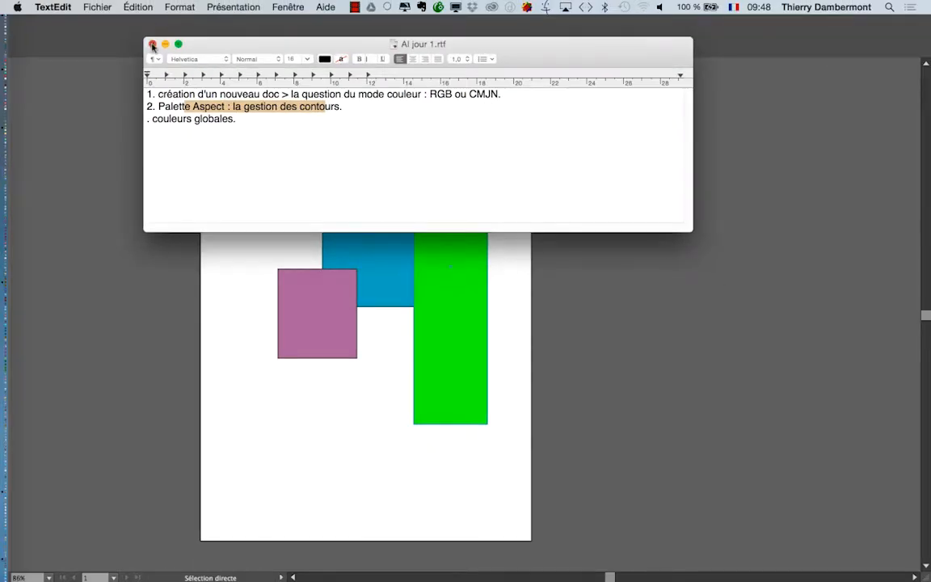
click(151, 45)
click(231, 162)
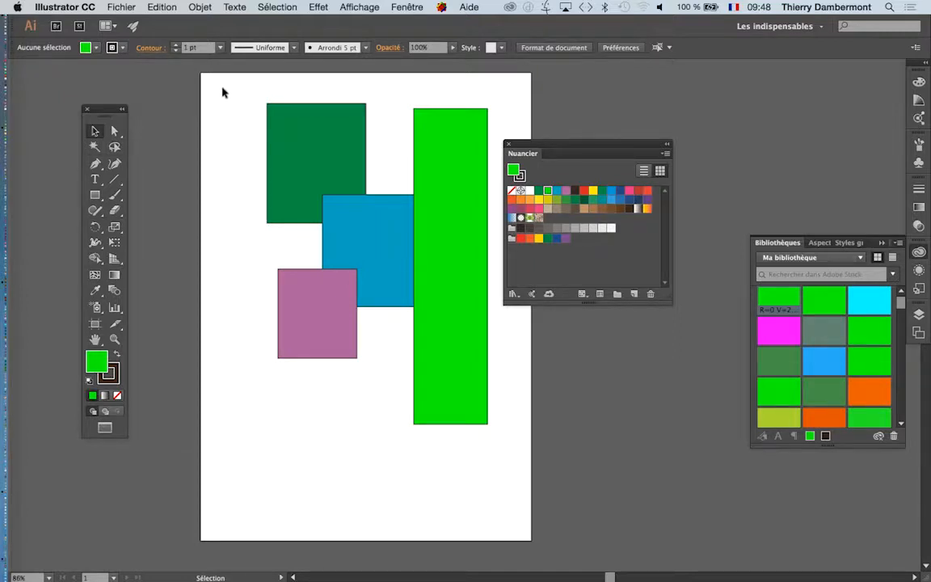
Select all the coloured rectangles on the artboard and delete them
drag(221, 89, 253, 266)
key(ctrl+a)
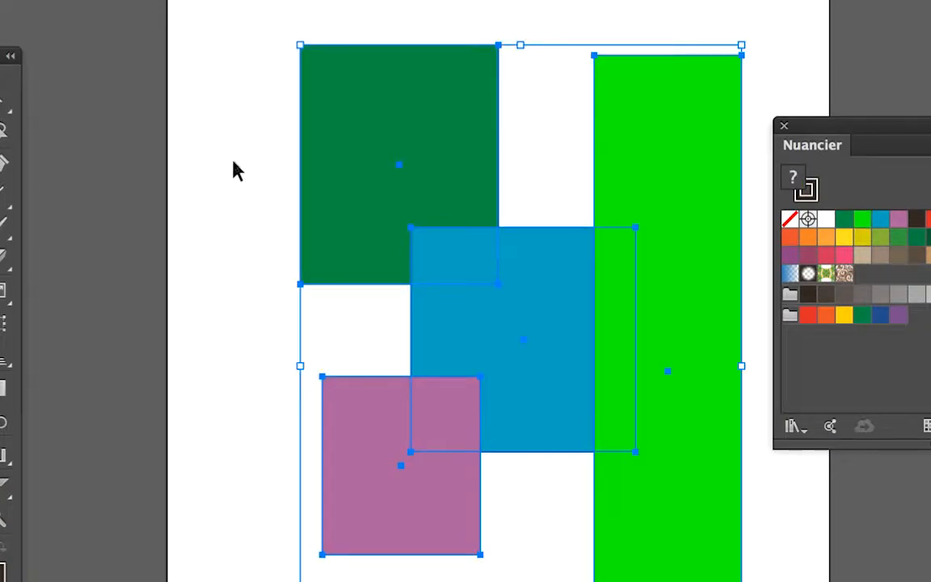
key(Delete)
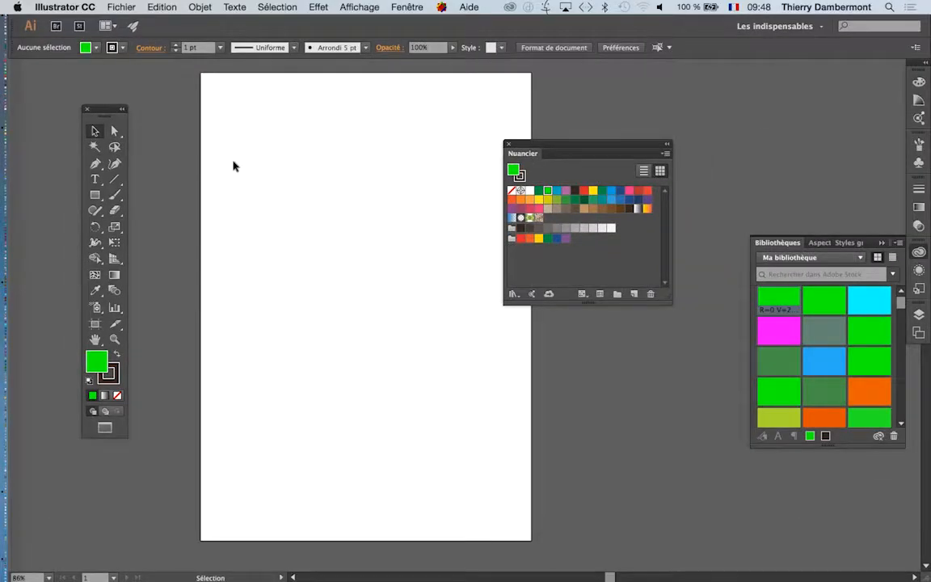
Move the Nuancier panel clear of the artboard and collapse the Bibliothèques panel group
drag(516, 154, 676, 72)
click(881, 242)
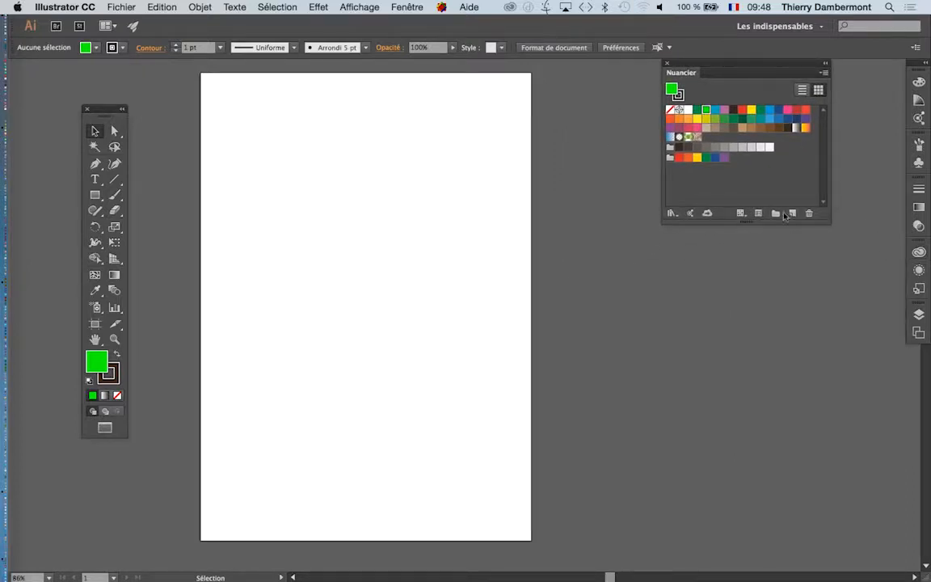
Show the Aspect panel, detach it from its group as a floating panel and make it taller
click(407, 8)
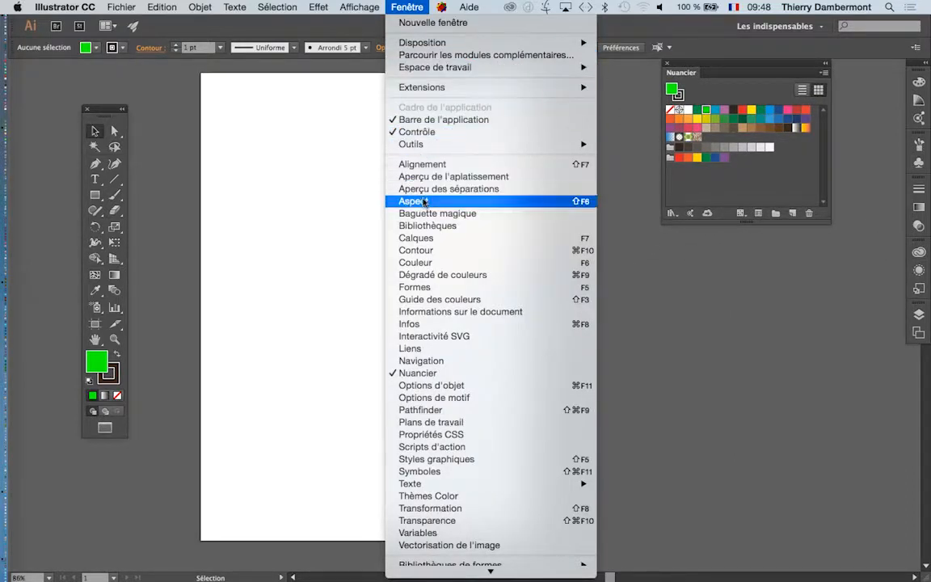
click(425, 203)
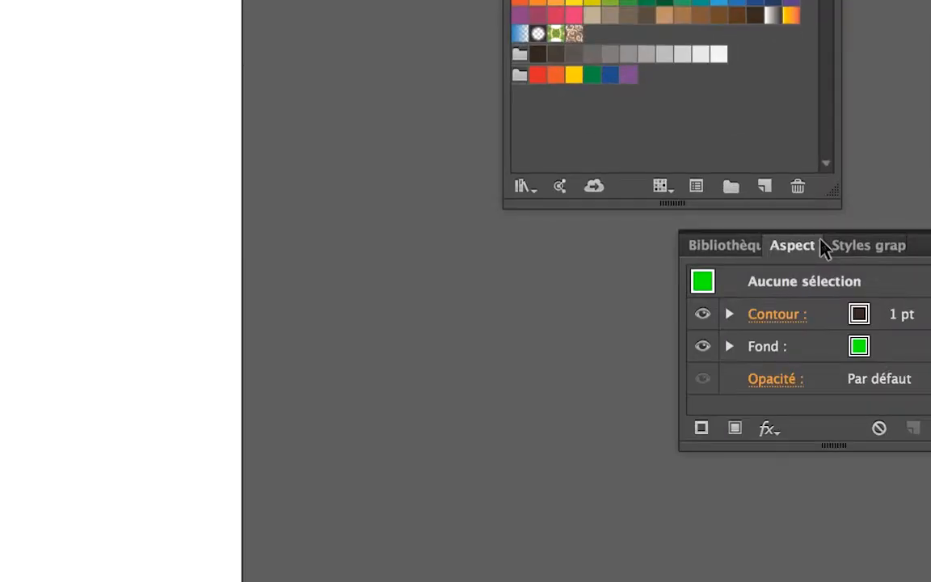
drag(810, 245, 602, 226)
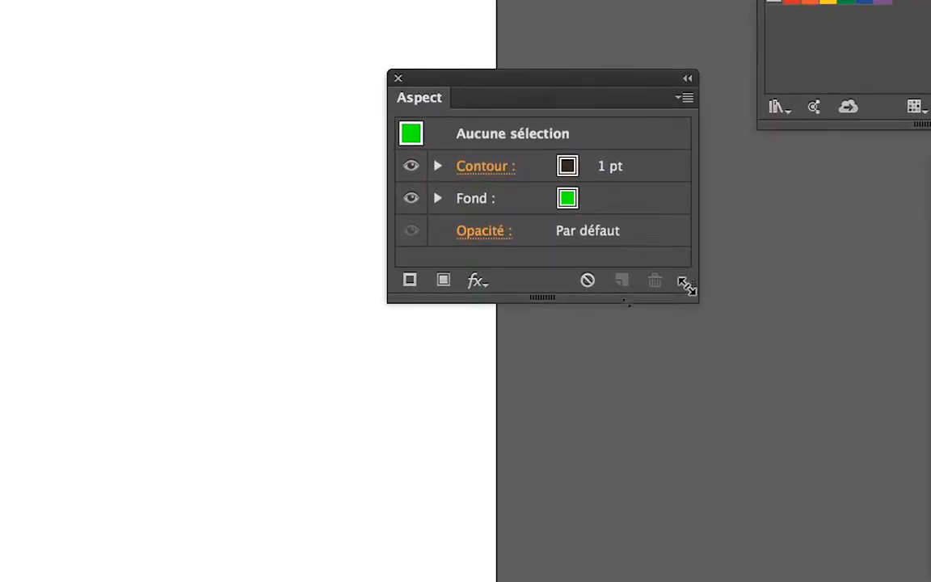
drag(858, 406, 867, 491)
drag(692, 314, 692, 323)
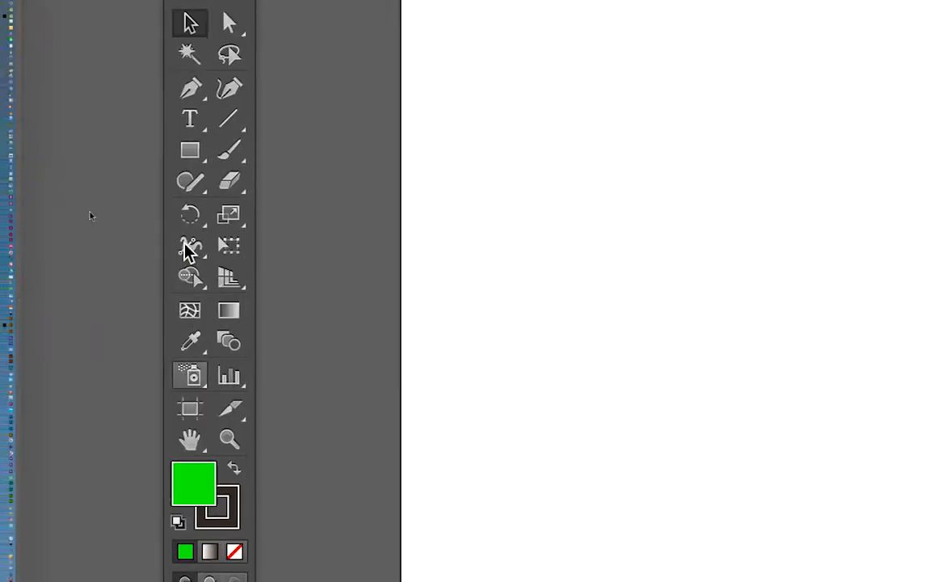
Move the floating Tools panel closer to the control bar and switch it between single-column and two-column layout, ending with two columns
click(214, 179)
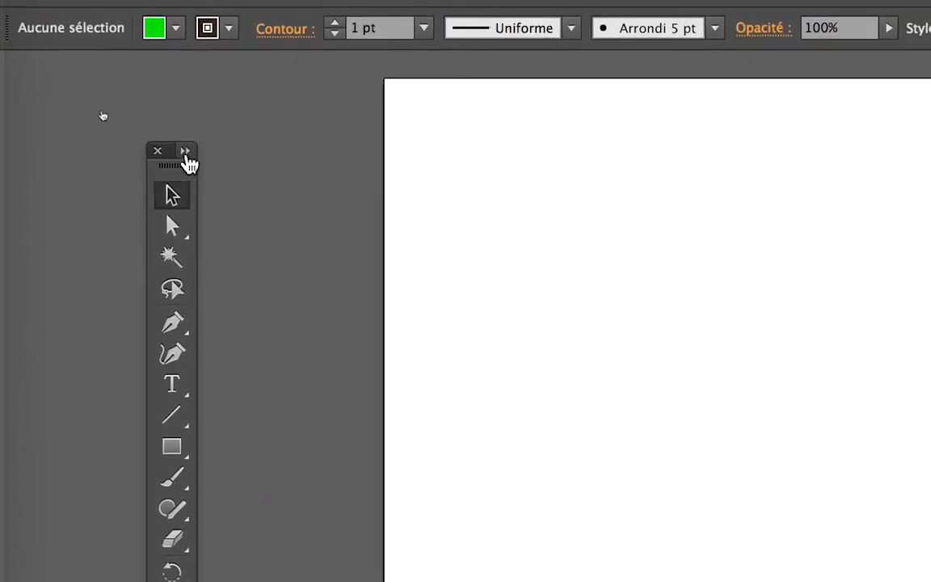
click(184, 153)
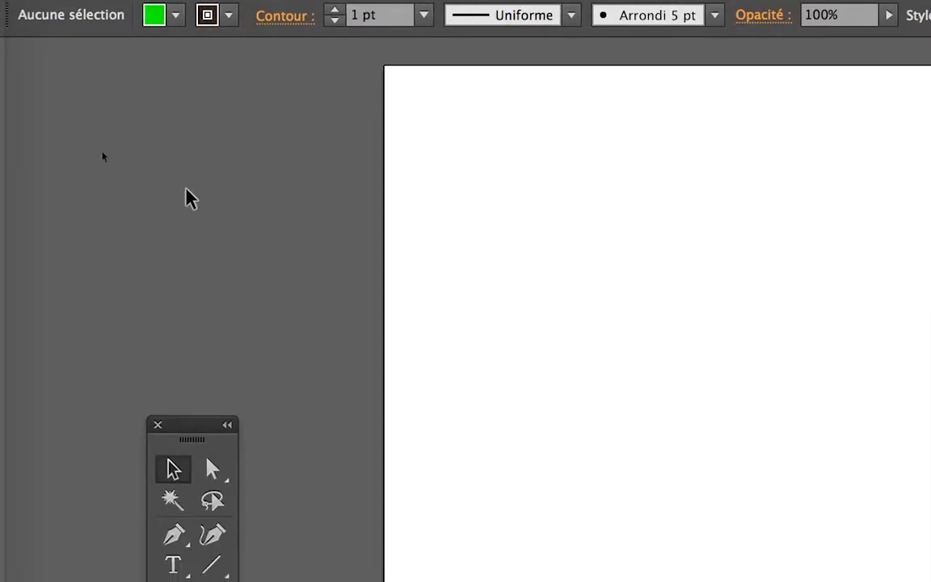
drag(192, 257, 162, 134)
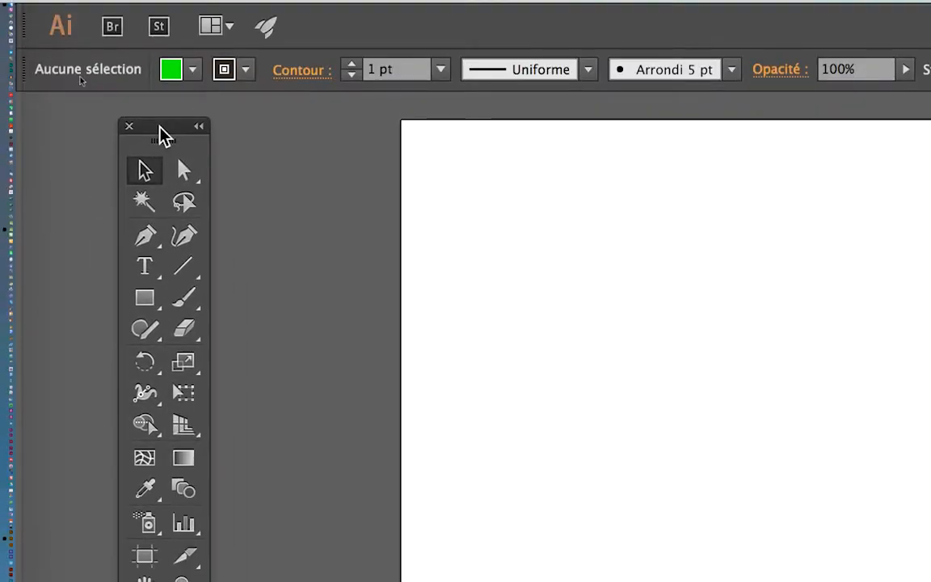
click(185, 119)
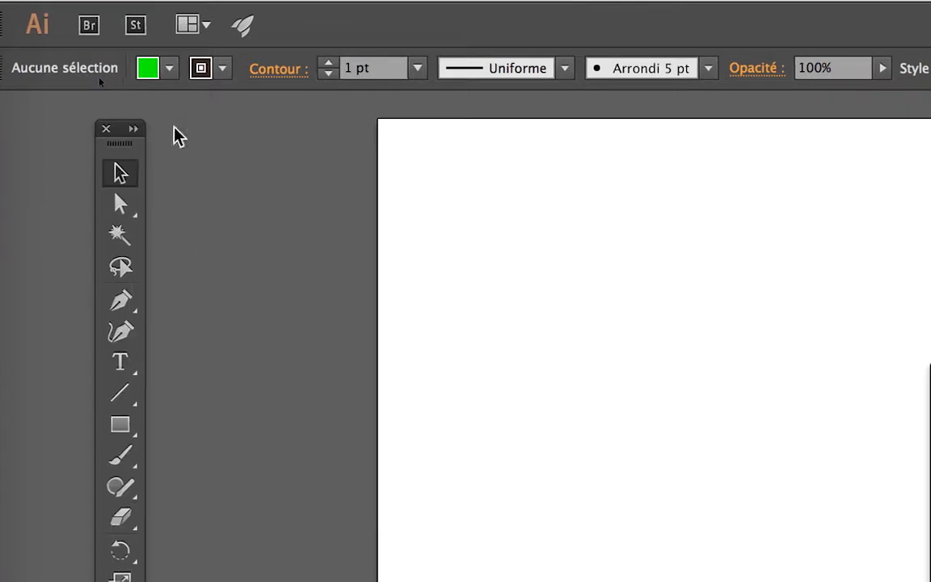
click(161, 142)
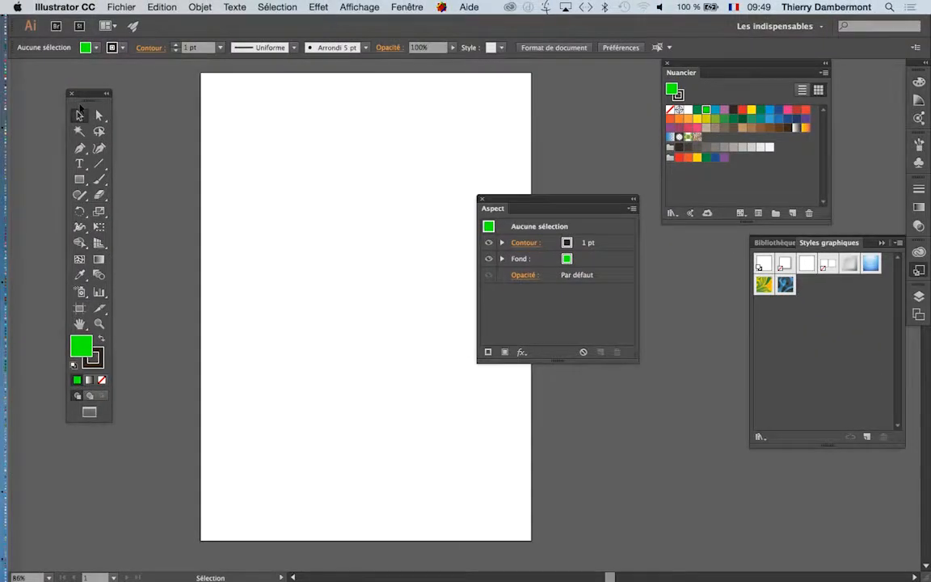
Move the floating Aspect panel off the artboard, just beside the page's right edge
drag(492, 199, 554, 267)
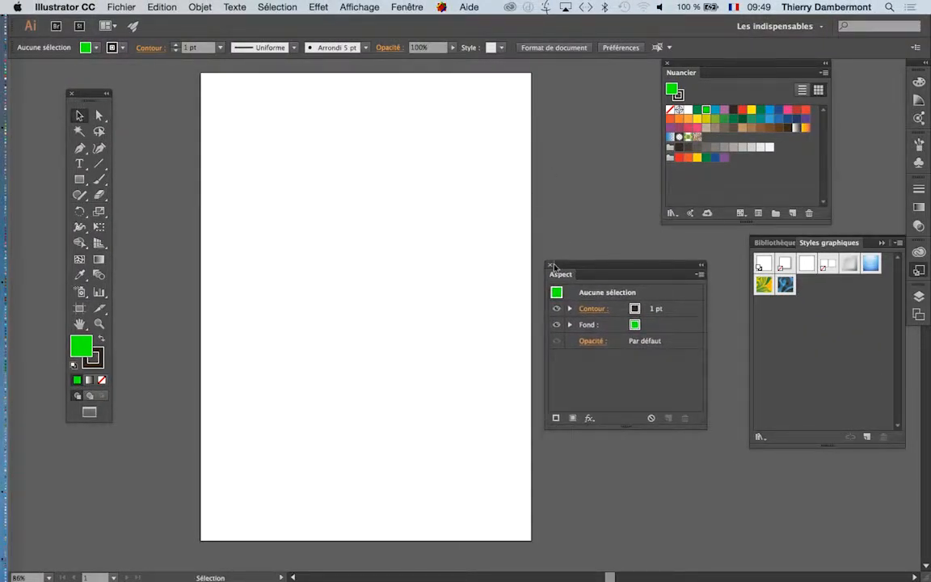
drag(573, 269, 578, 317)
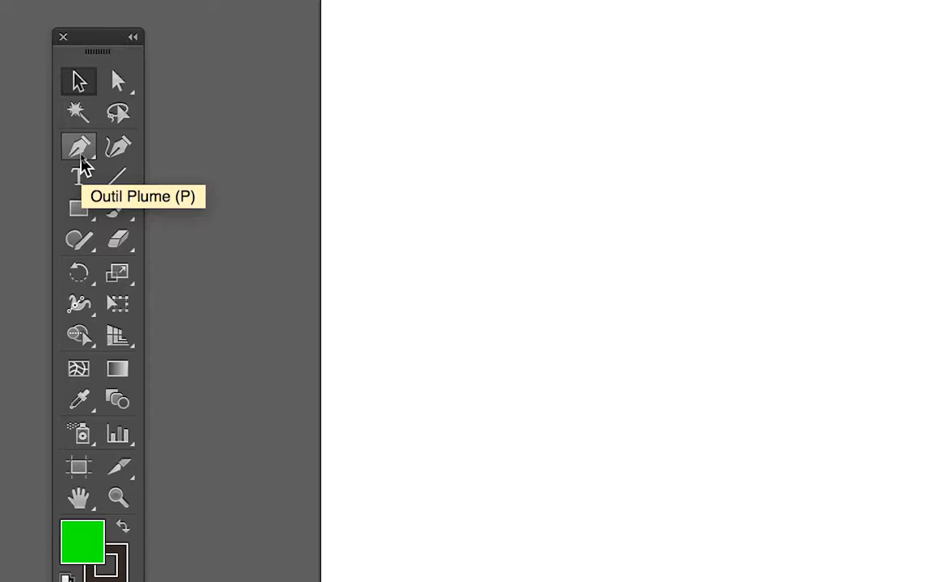
Draw a closed triangle mid-page with the Pen tool, its left side about 120 mm and its lower side about 141 mm
click(81, 158)
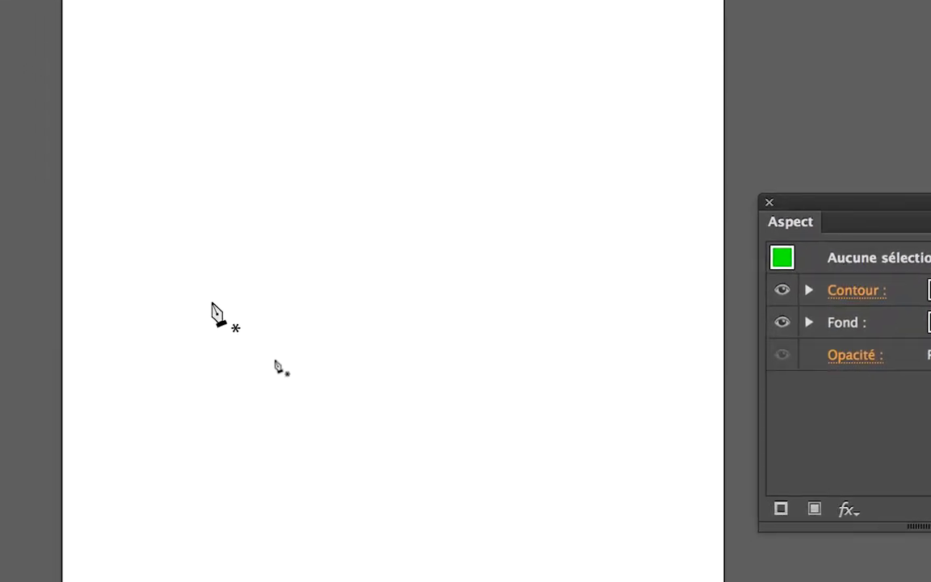
click(210, 304)
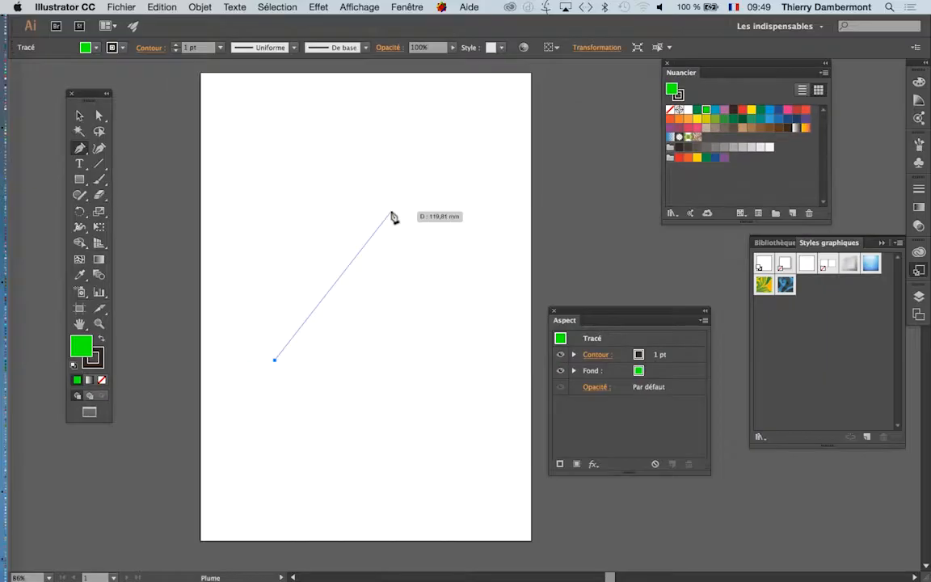
click(392, 212)
click(486, 423)
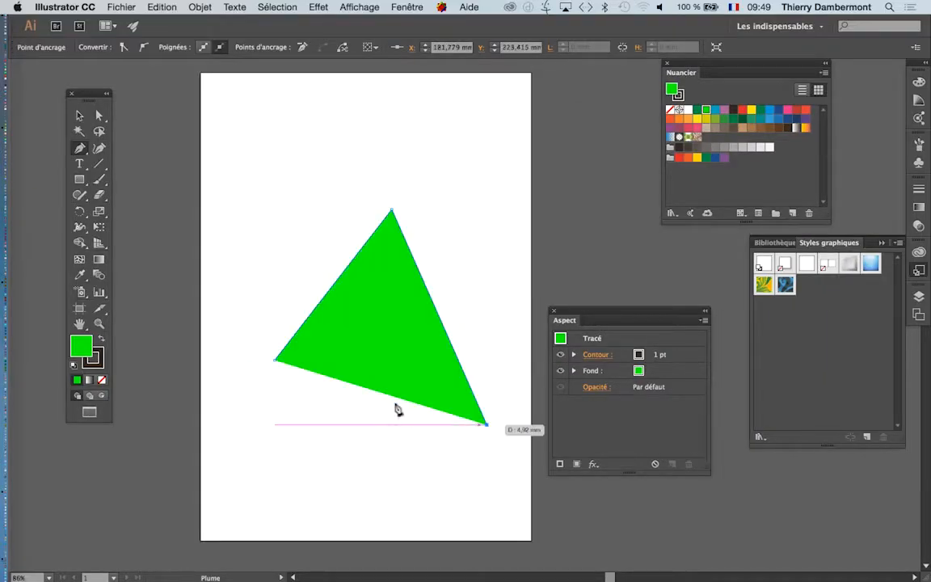
click(275, 361)
key(v)
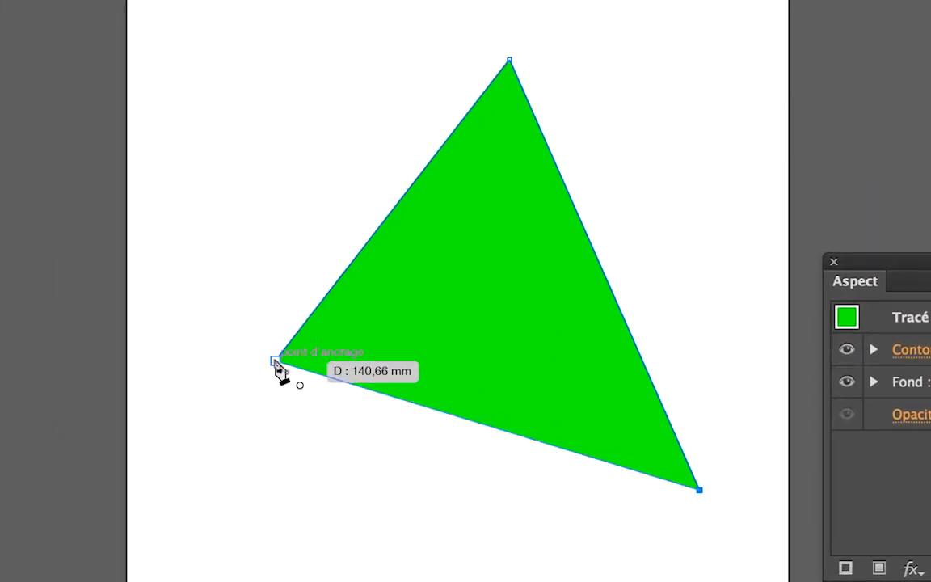
click(275, 361)
key(v)
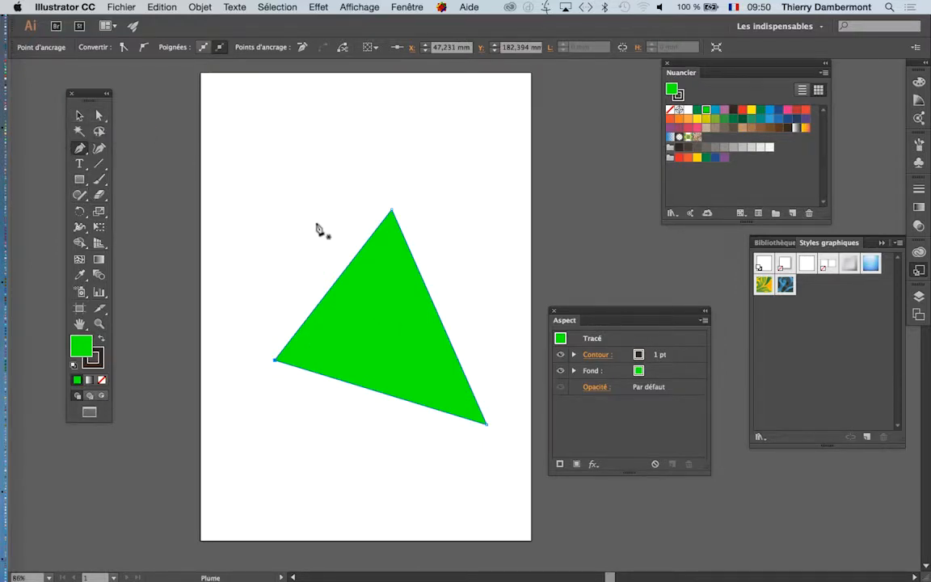
Draw a second closed, downward-pointing triangle near the page top, its upper side about 128 mm and its left side about 95 mm
key(super)
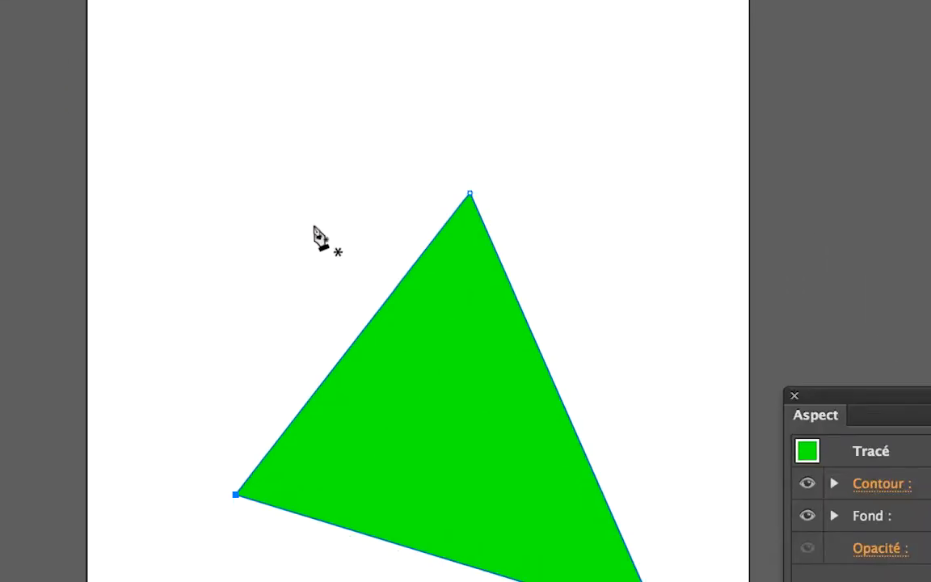
click(313, 223)
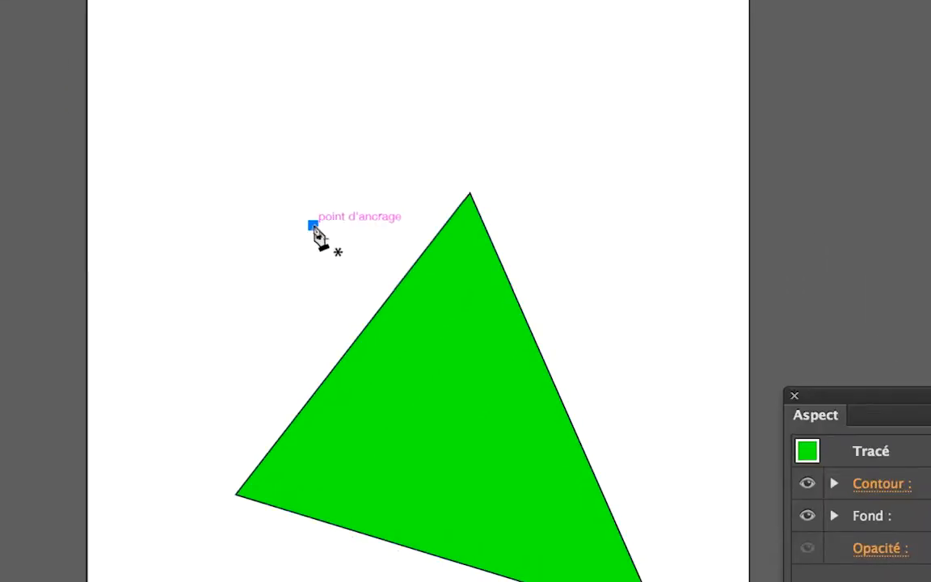
click(401, 136)
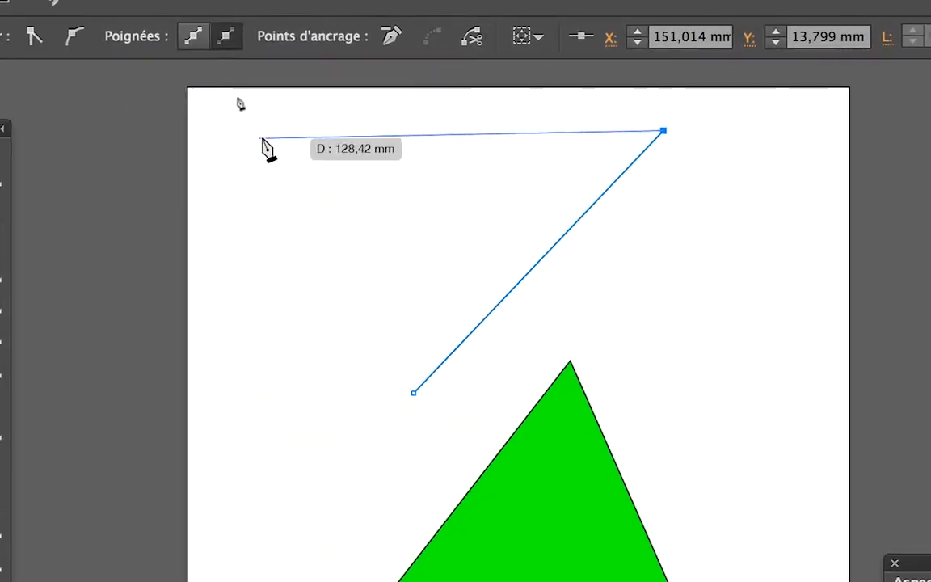
click(212, 135)
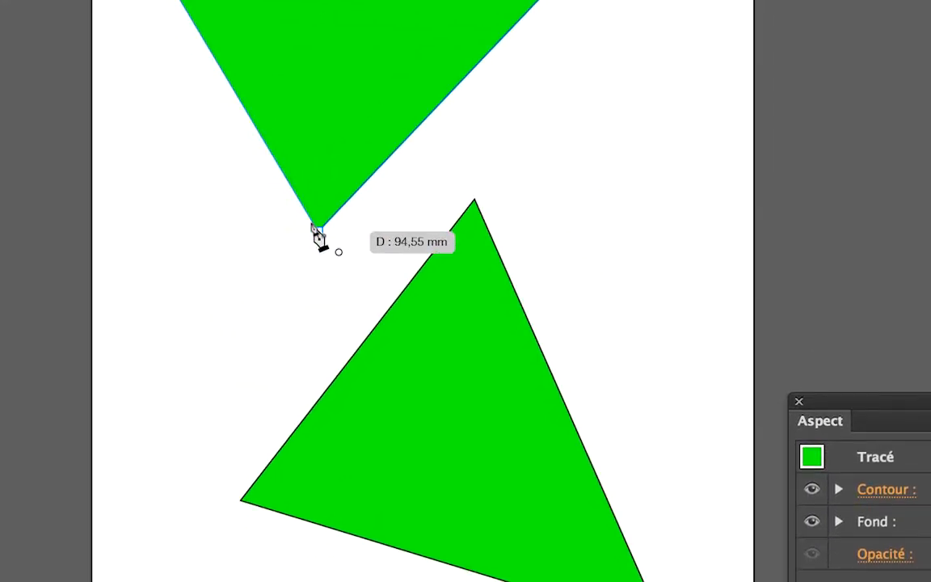
click(314, 227)
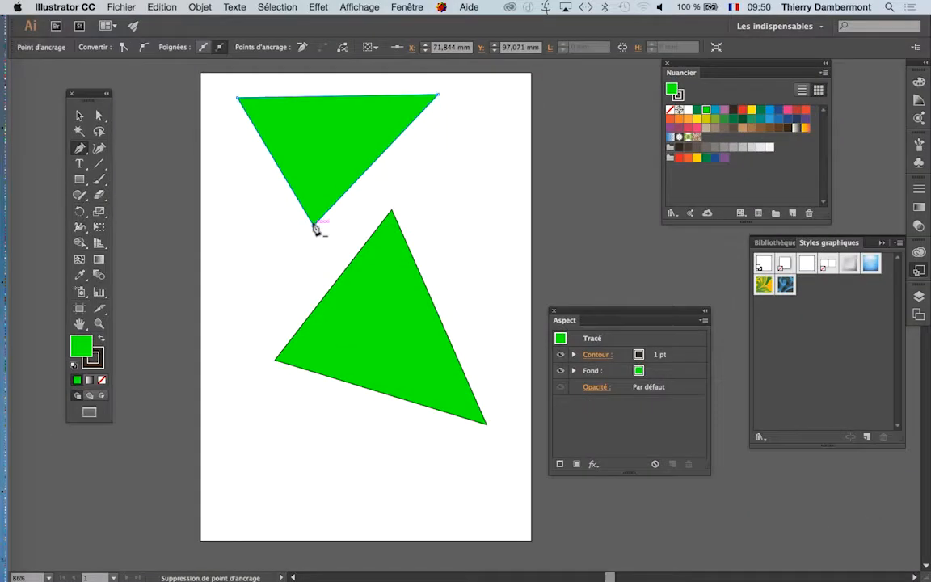
Switch to the Selection tool, deselect everything and select each triangle in turn, ending with the lower one
click(79, 115)
click(207, 215)
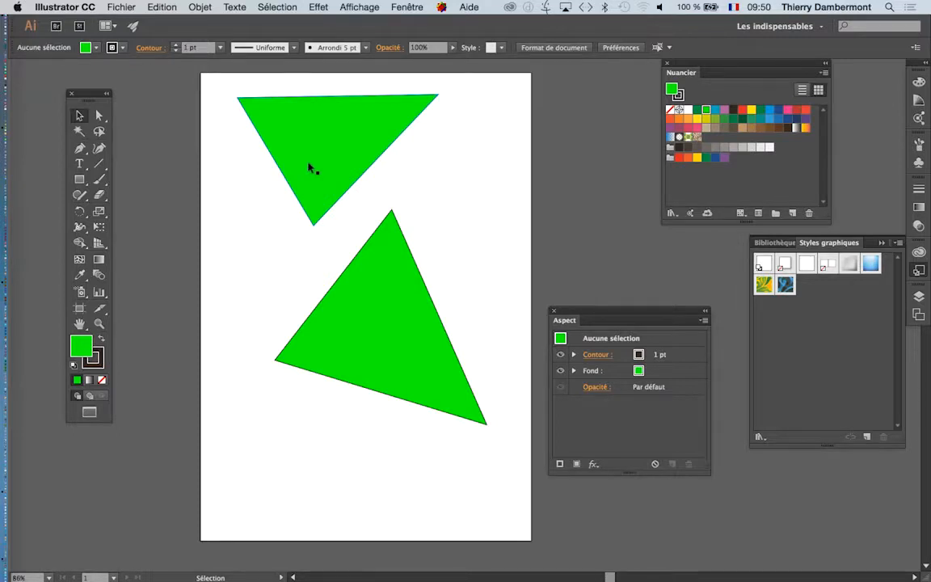
click(384, 255)
click(345, 162)
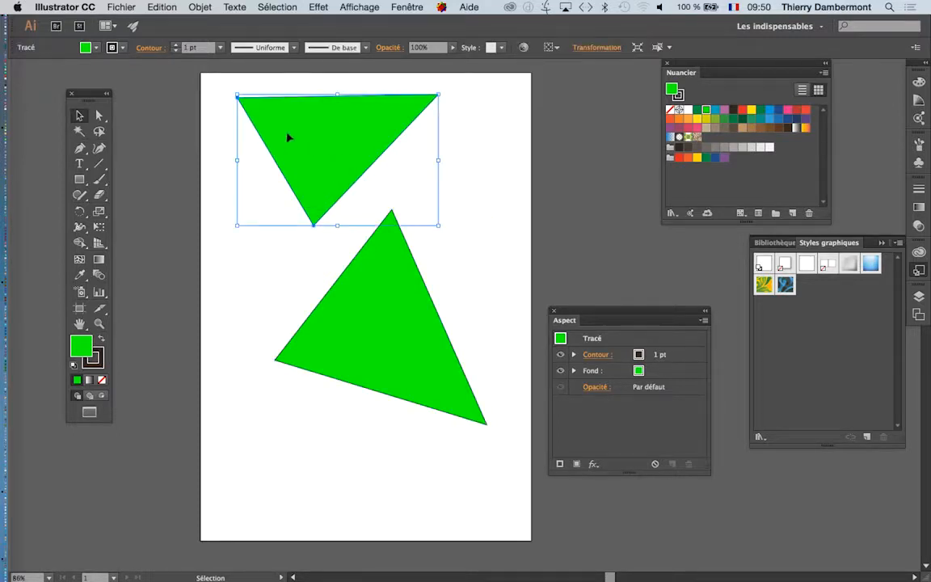
click(358, 257)
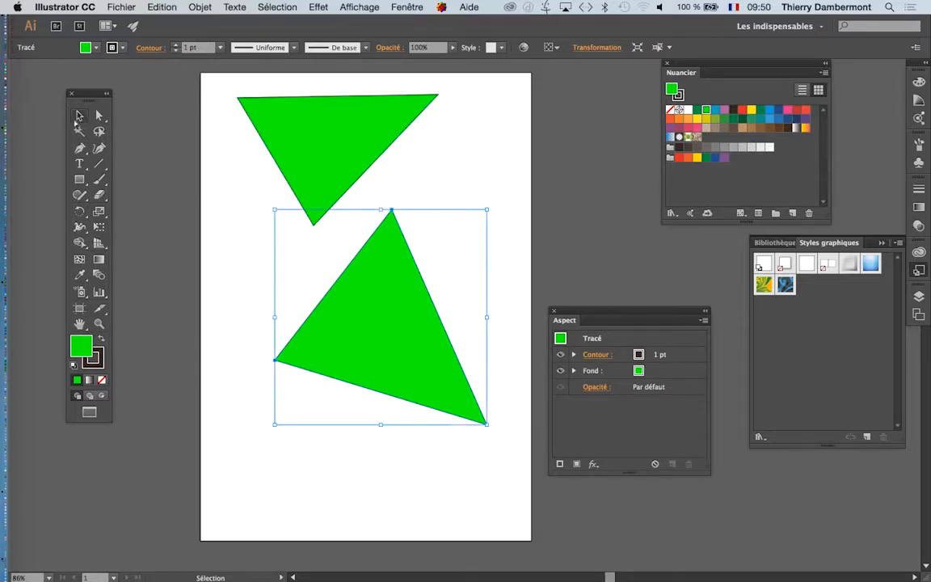
Enter isolation mode on the lower triangle with the Selection tool
key(super+alt+8)
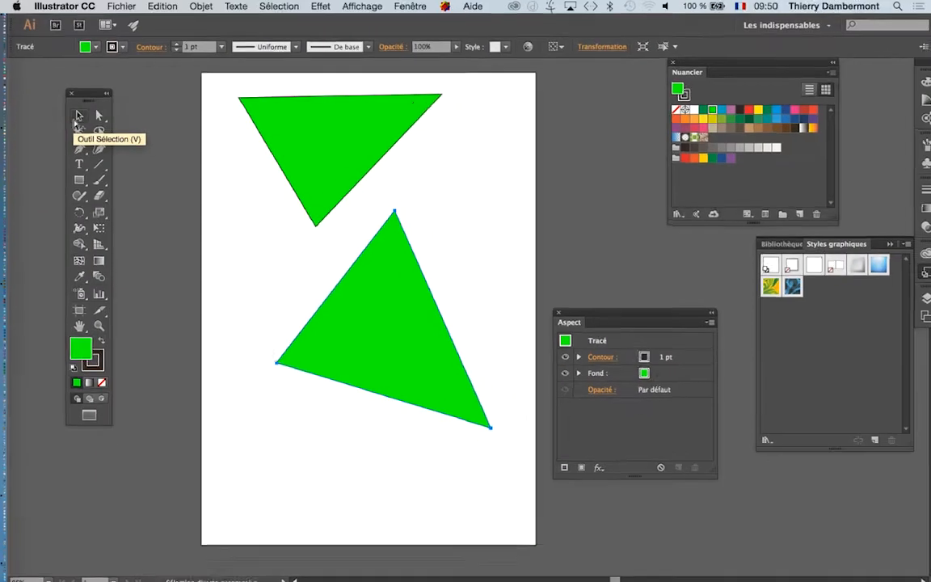
click(81, 115)
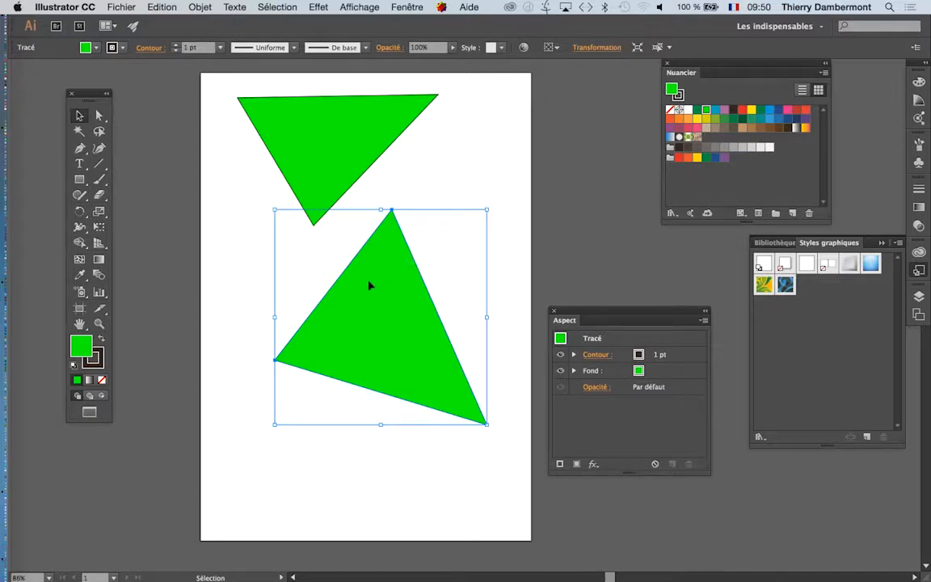
double_click(339, 283)
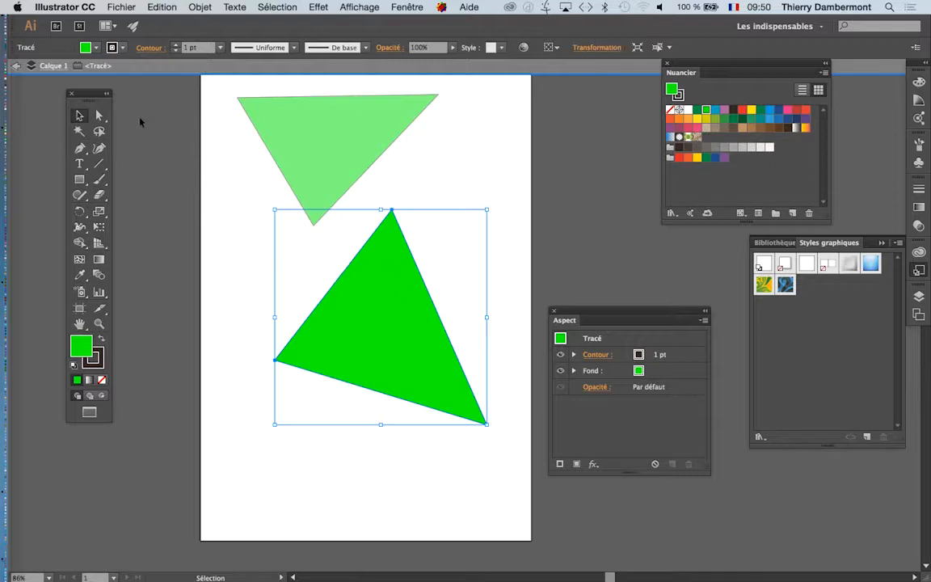
Try to select the dimmed upper triangle outside the isolated path, and move the Tools panel further below the isolation bar
key(super+alt)
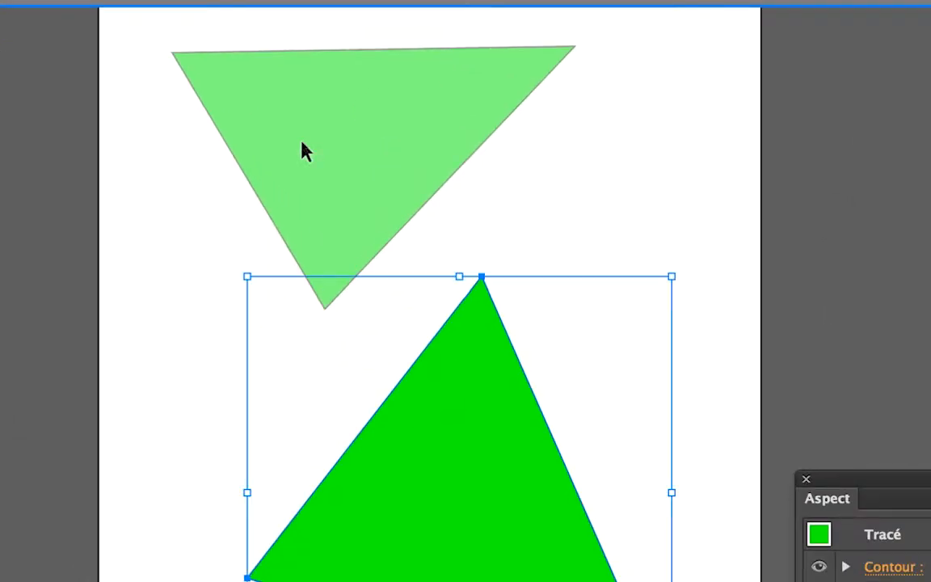
click(307, 142)
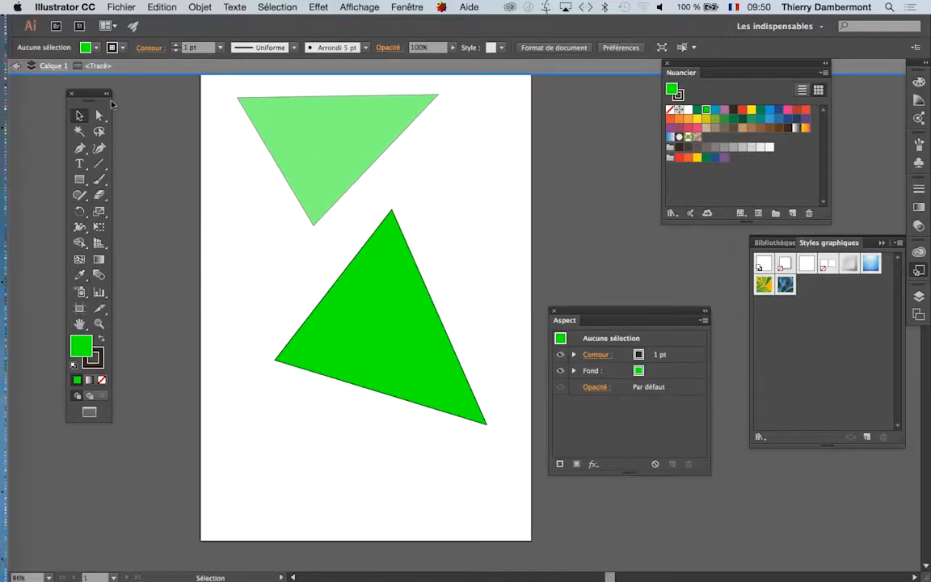
drag(87, 95, 70, 144)
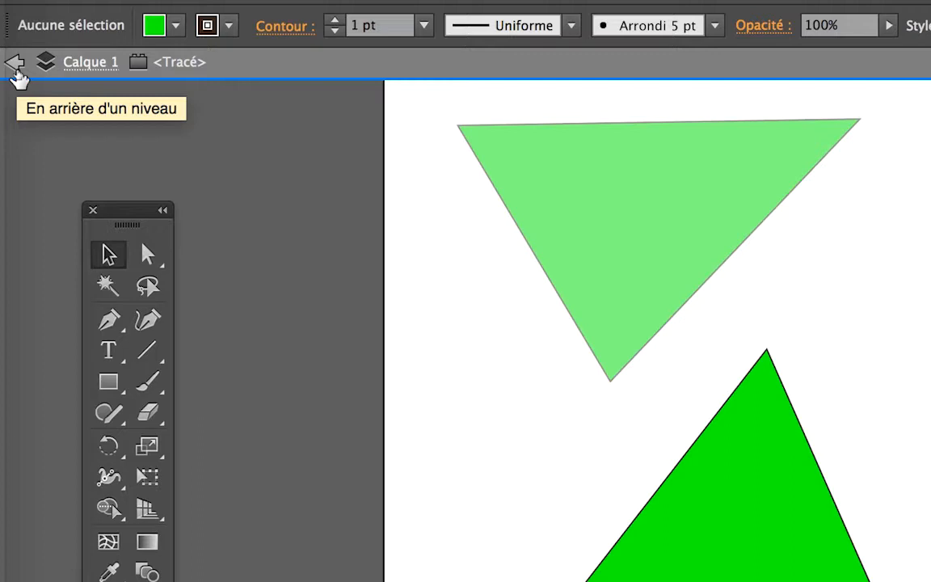
Exit isolation mode completely, then select the upper triangle and deselect it again
click(16, 70)
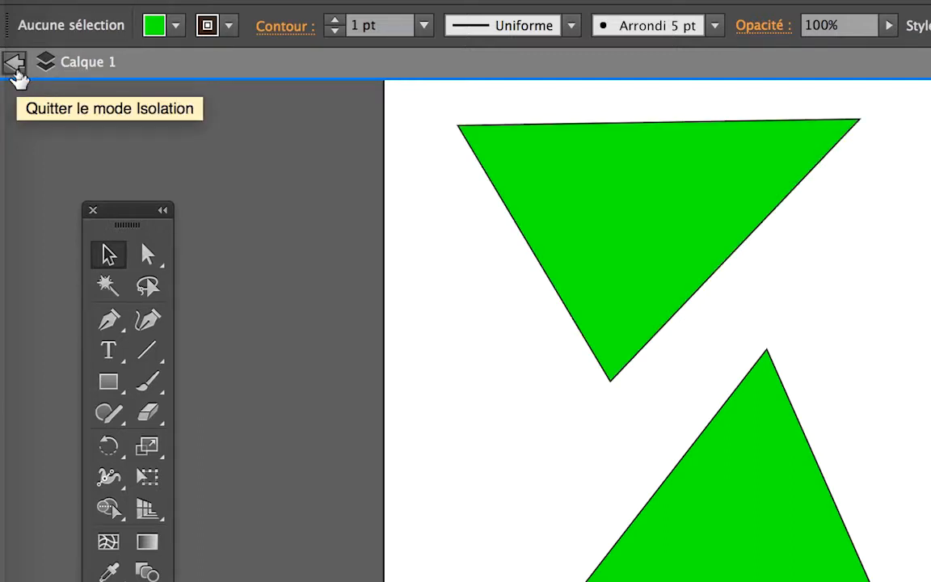
click(17, 70)
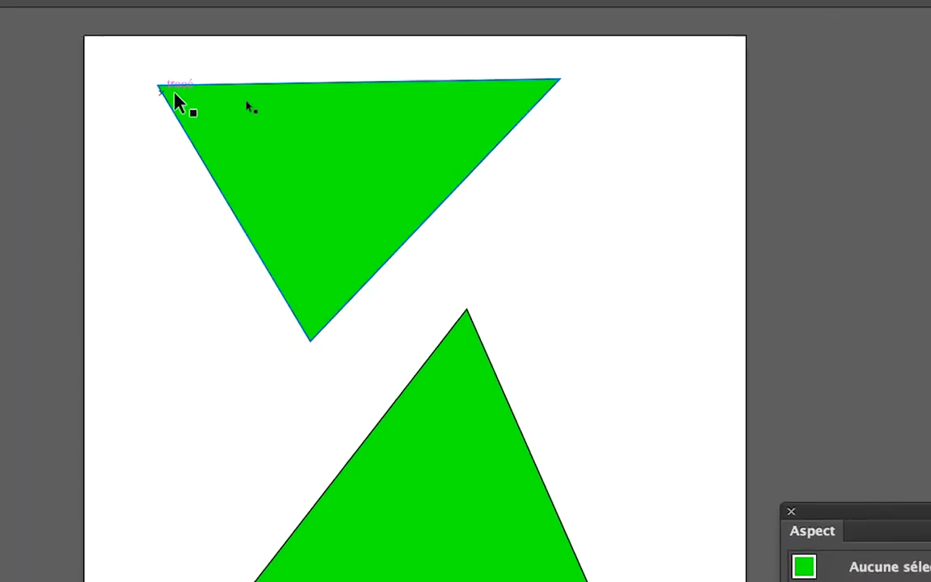
click(497, 152)
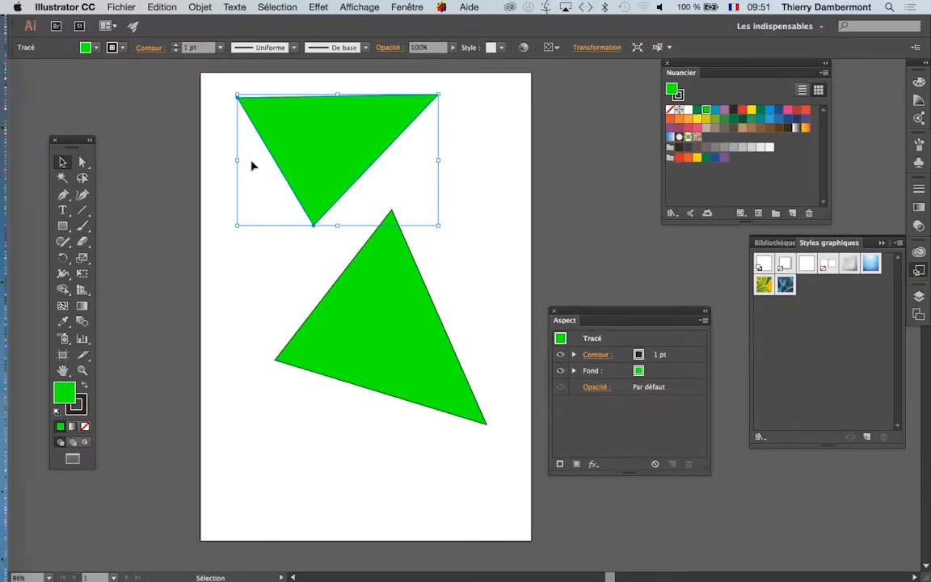
click(38, 252)
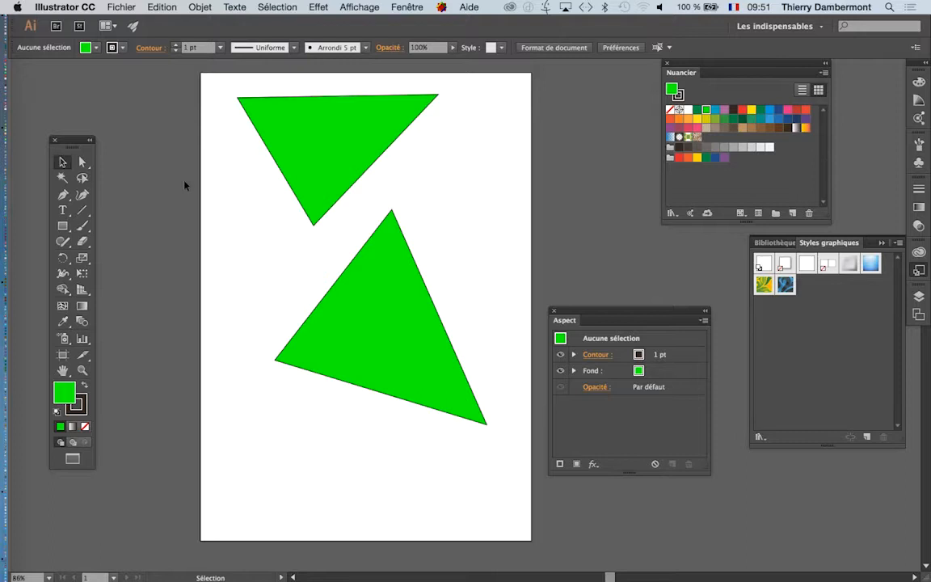
Turn off the "Cliquer deux fois pour isoler" option in the general preferences
click(70, 10)
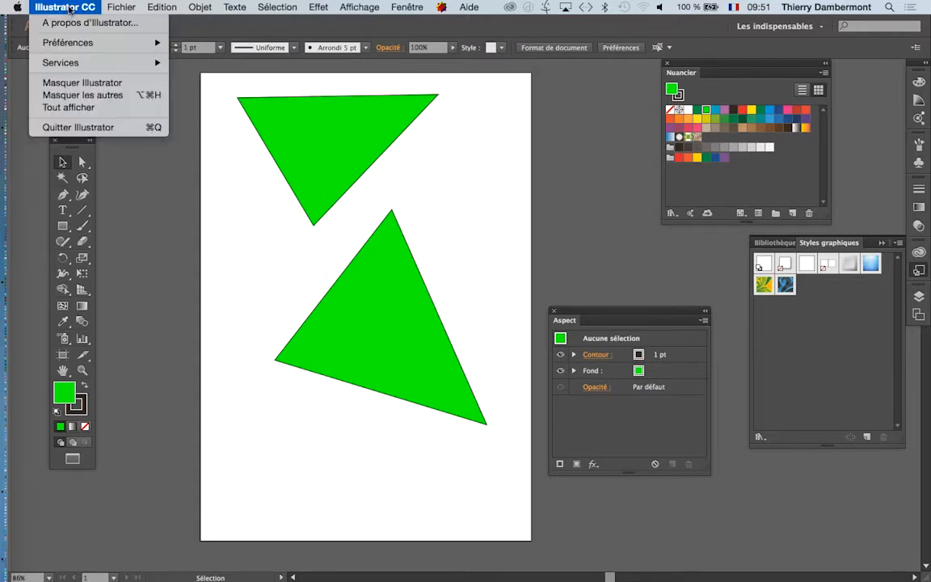
mouse_move(76, 42)
click(206, 51)
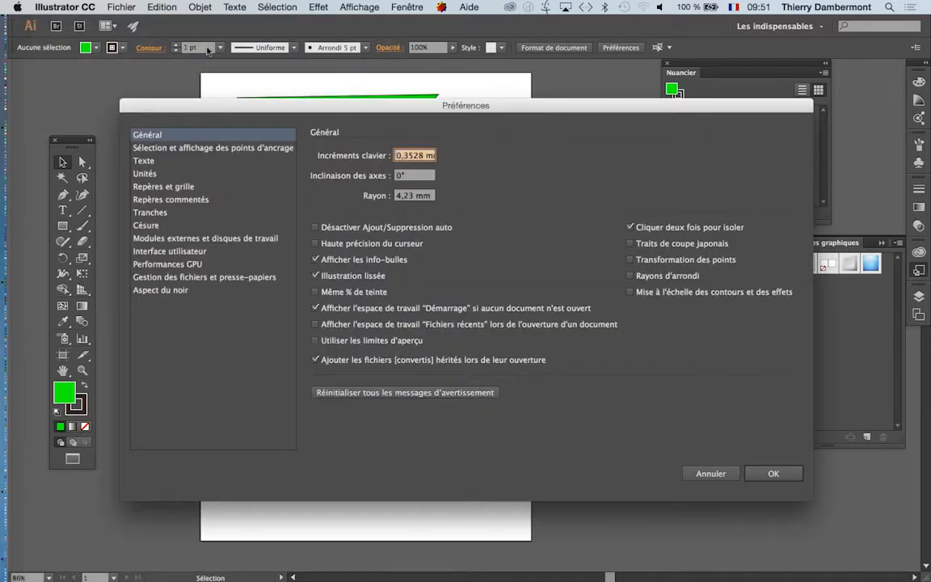
mouse_move(188, 97)
mouse_down()
mouse_move(233, 76)
mouse_move(197, 81)
mouse_up()
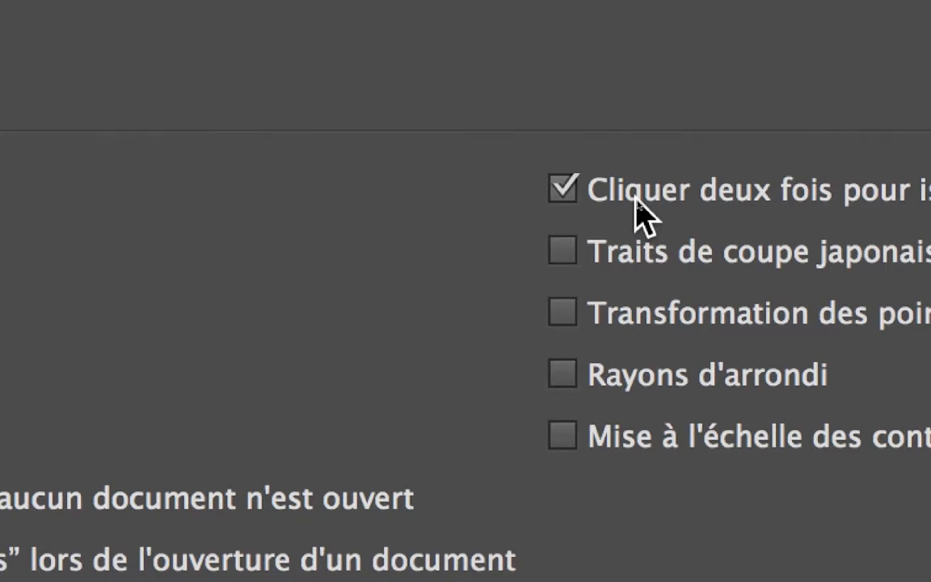
click(815, 191)
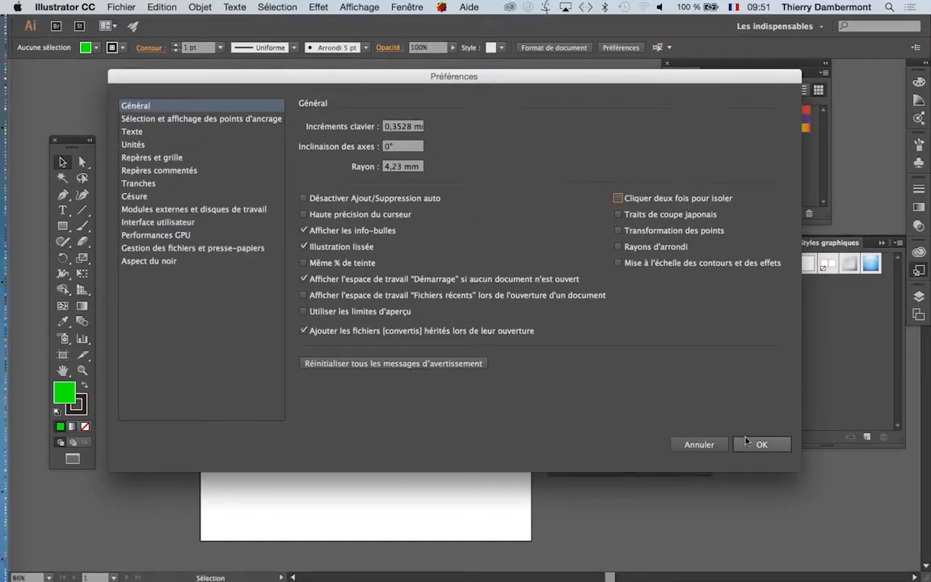
click(746, 443)
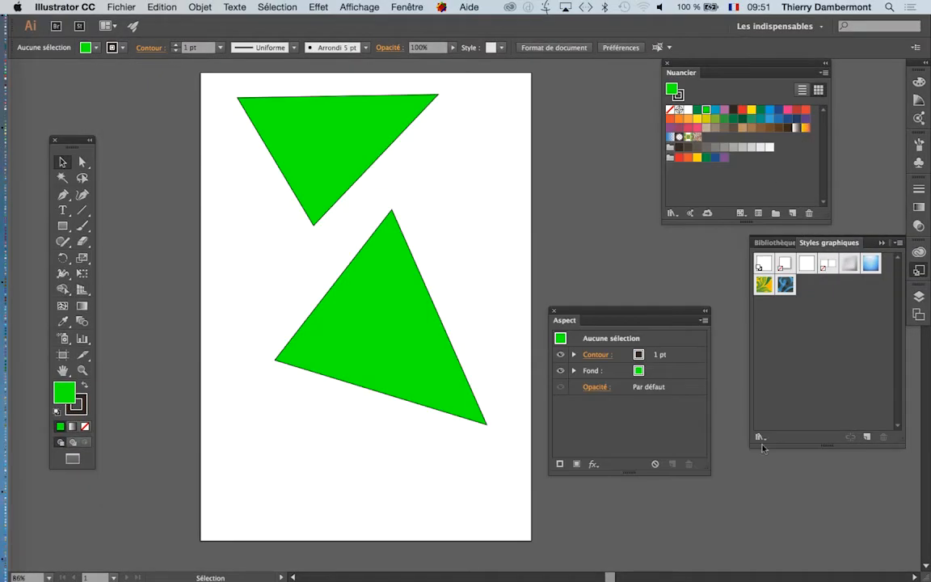
Select each triangle in turn, move the upper one down and slightly left beside the lower triangle, and clear the selection
click(314, 172)
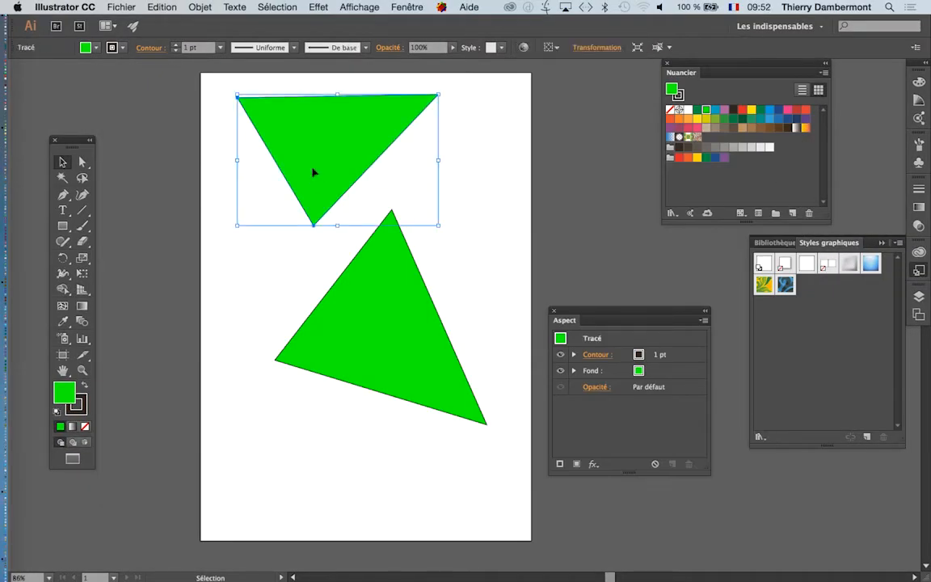
click(375, 358)
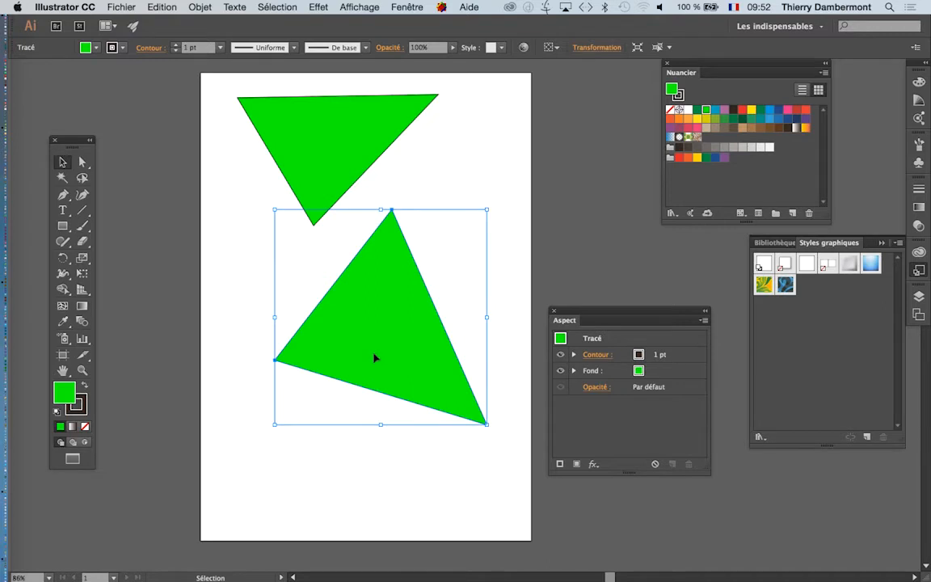
click(324, 149)
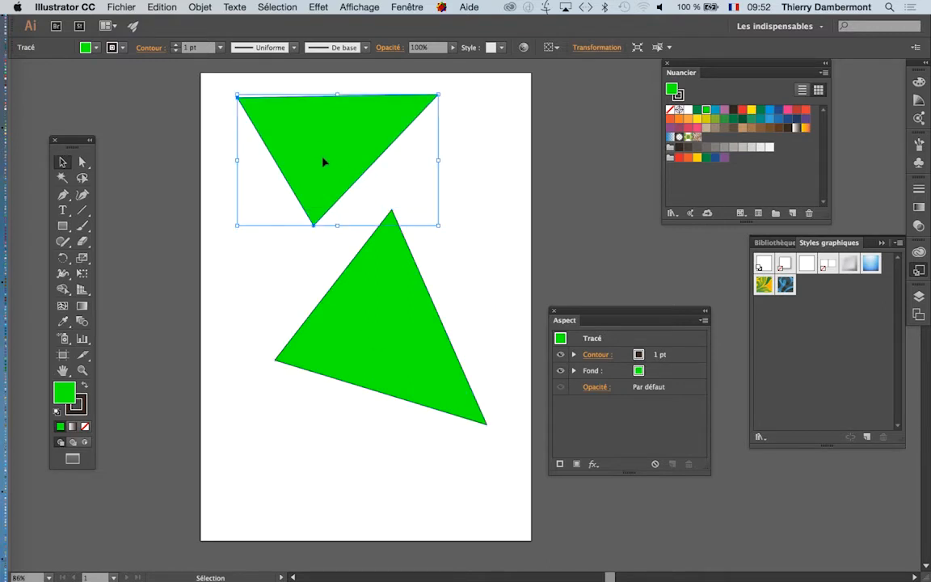
drag(325, 141, 304, 200)
click(466, 226)
Isolate the lower triangle with the "Isoler le tracé sélectionné" command, then leave isolation mode completely
click(375, 301)
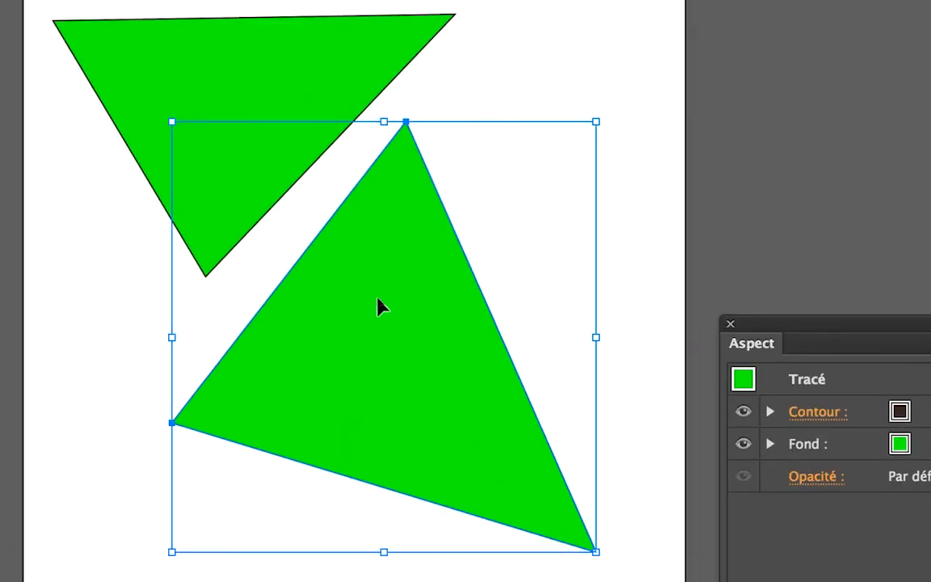
right_click(377, 301)
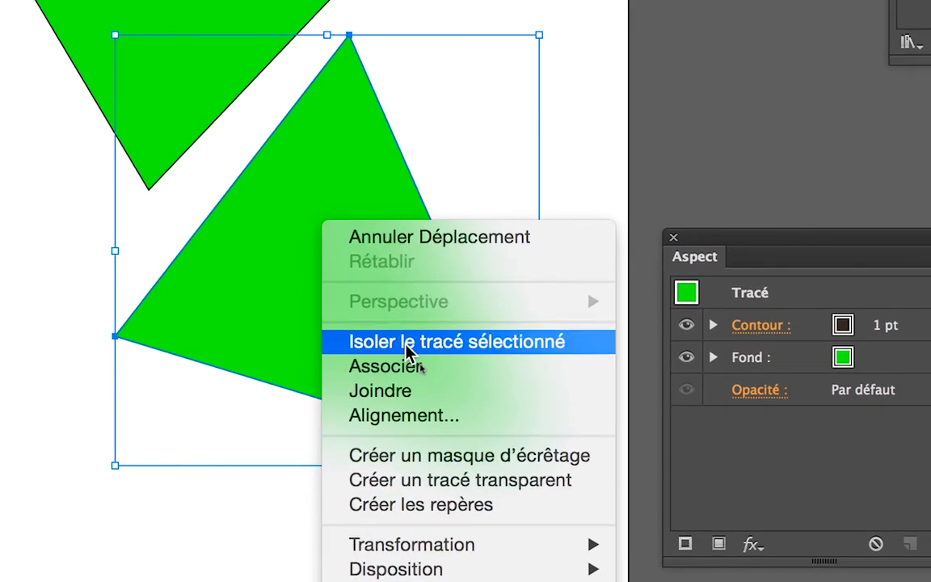
click(408, 344)
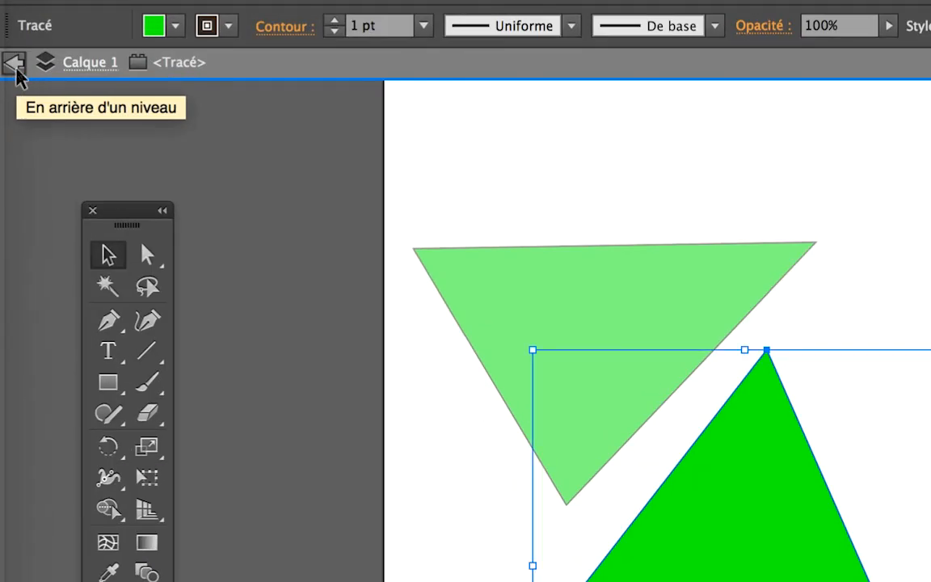
click(15, 65)
click(15, 64)
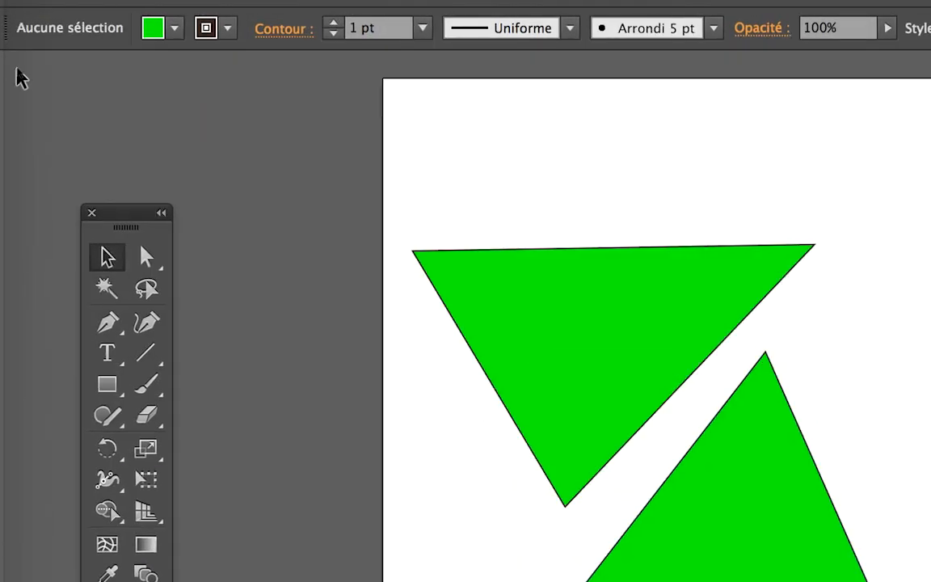